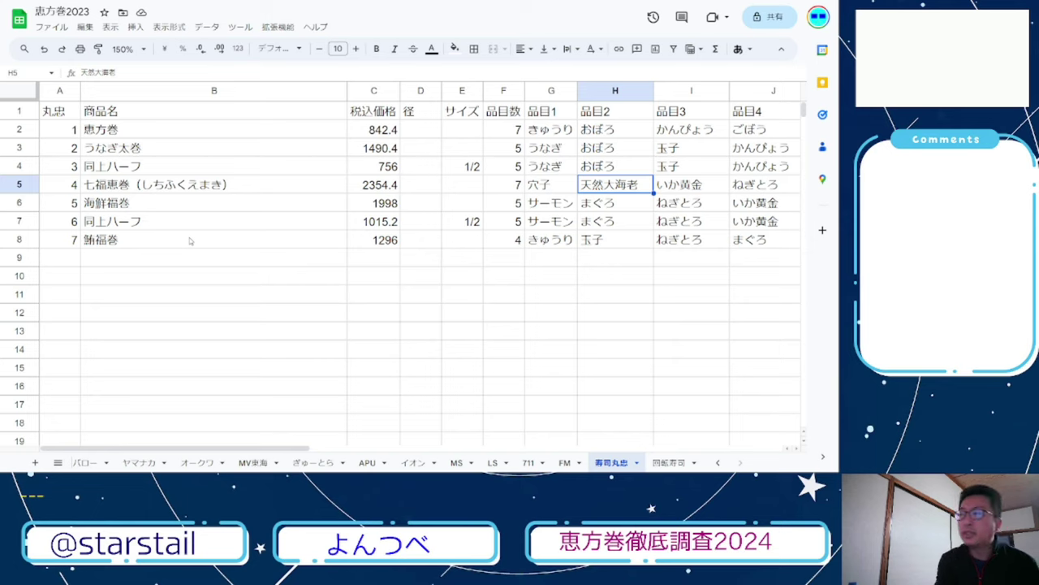
Step: Compare the 寿司丸忠 product lists in the 恵方巻2023 and 恵方巻2024 spreadsheets
key("ctrl+Tab")
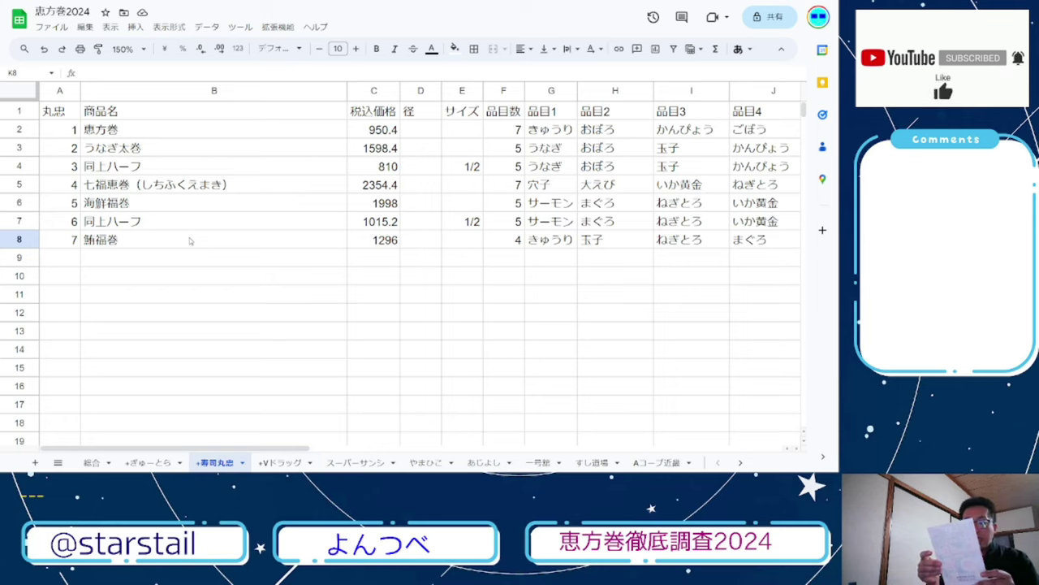
key("ctrl+Tab")
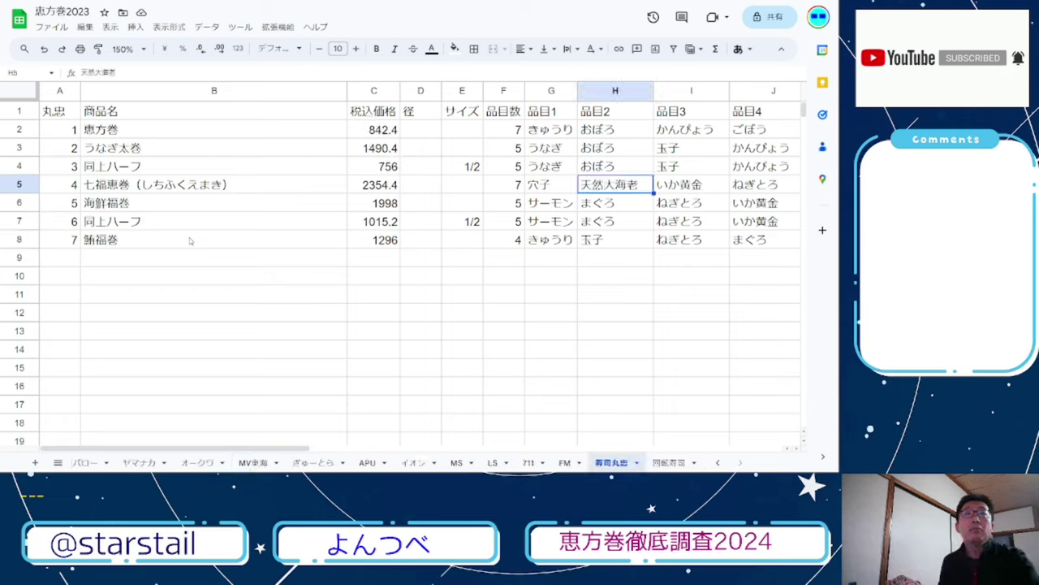
key("ctrl+shift+Tab")
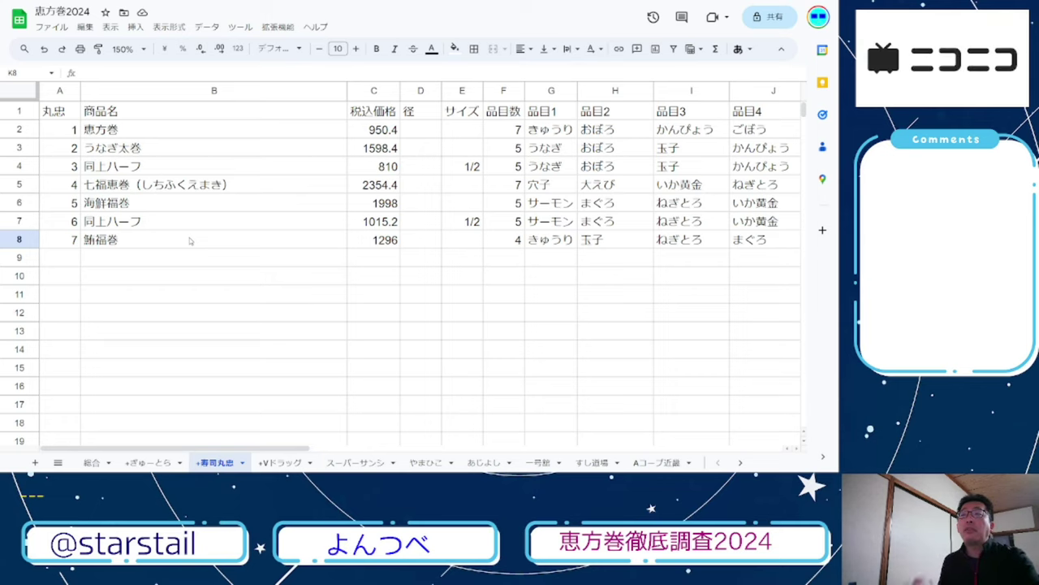
key("ctrl+Tab")
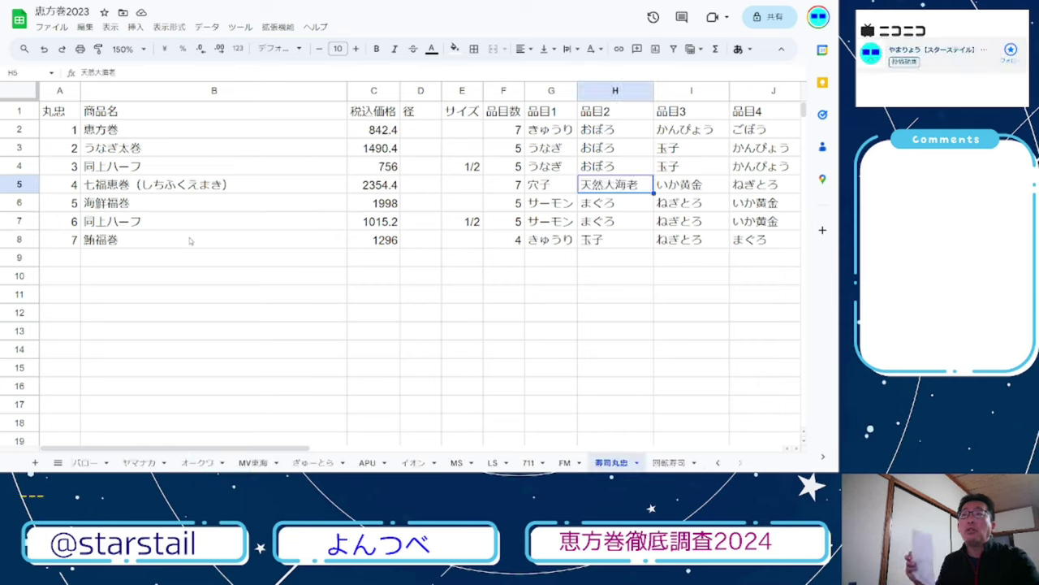
key("ctrl+shift+Tab")
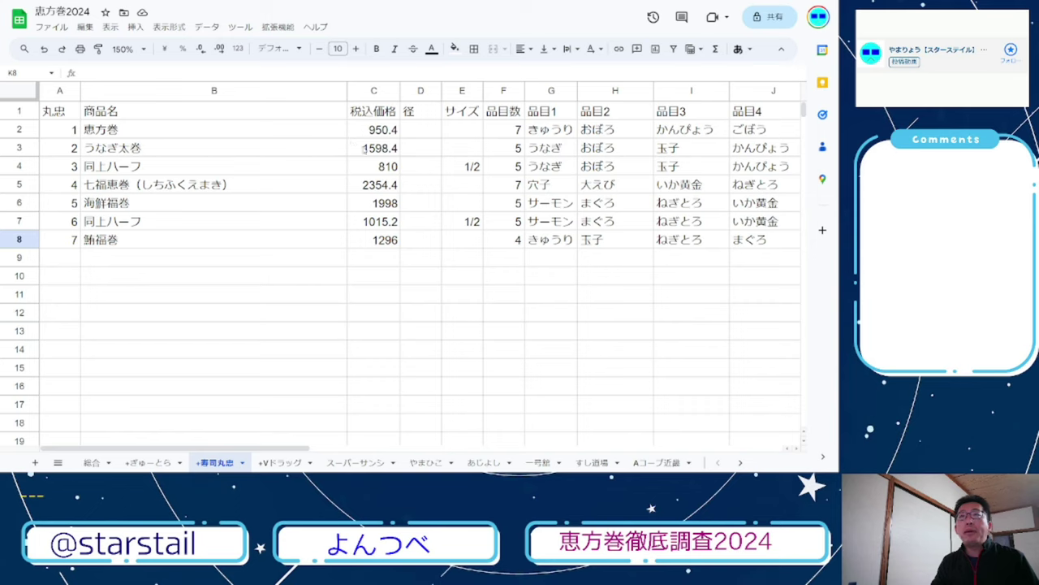
Step: Compare the 2024 tax-included prices of 恵方巻, うなぎ太巻 and its half-size roll with the 2023 spreadsheet
left_click(363, 156)
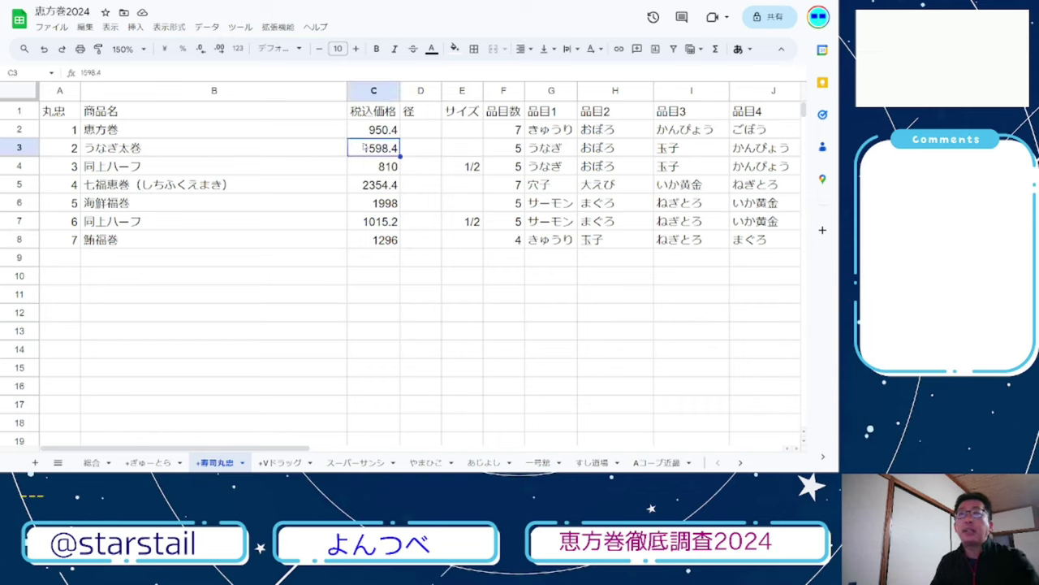
left_click(374, 132)
key("ctrl+Tab")
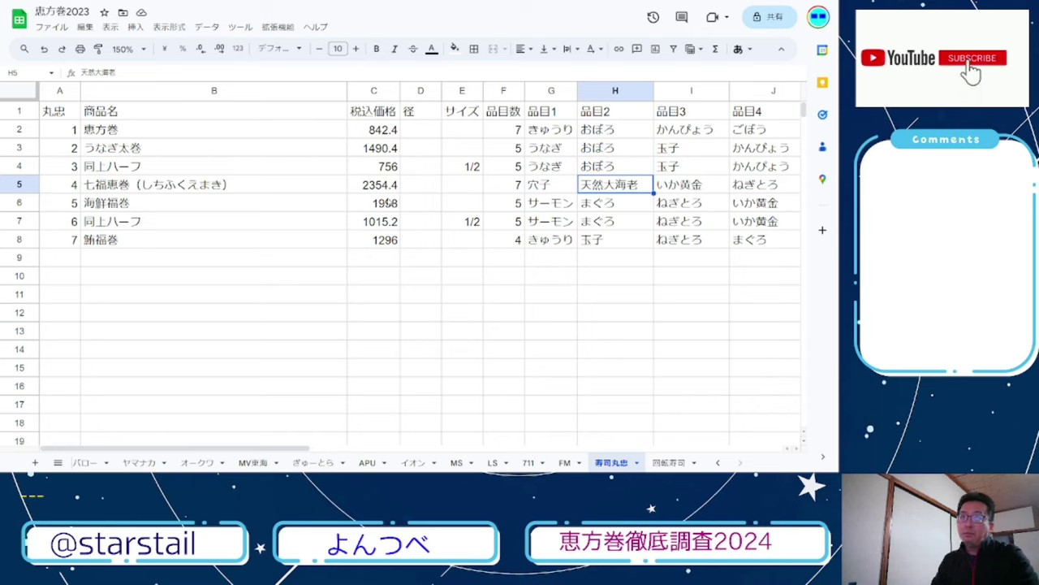
key("ctrl+shift+Tab")
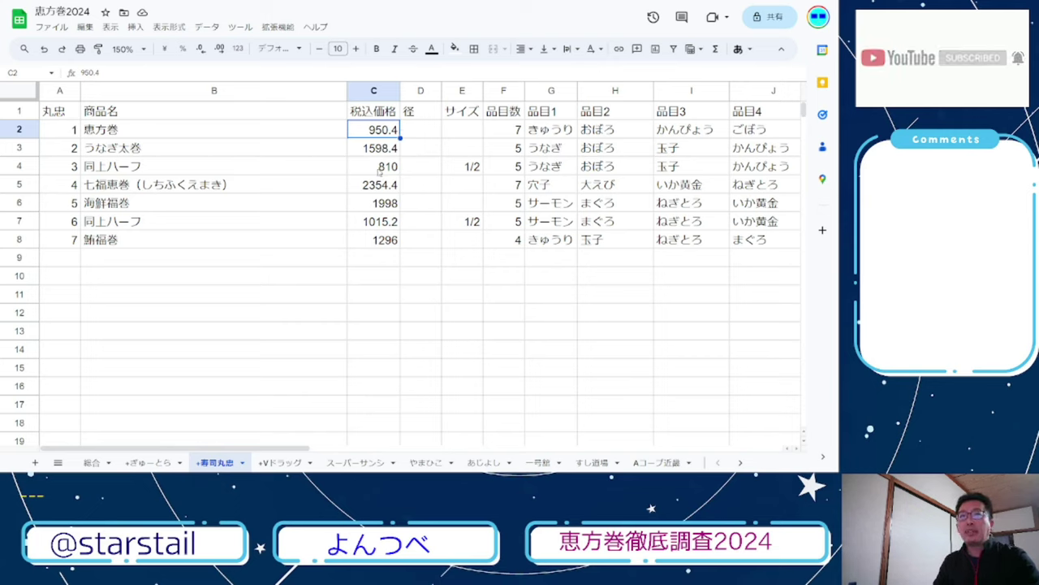
key("ctrl+Tab")
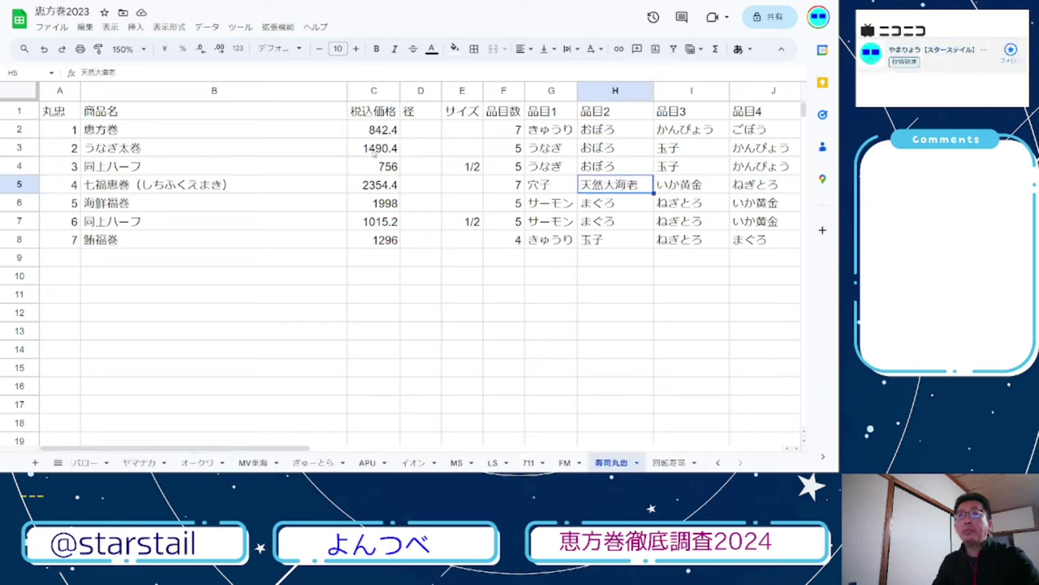
key("ctrl+shift+Tab")
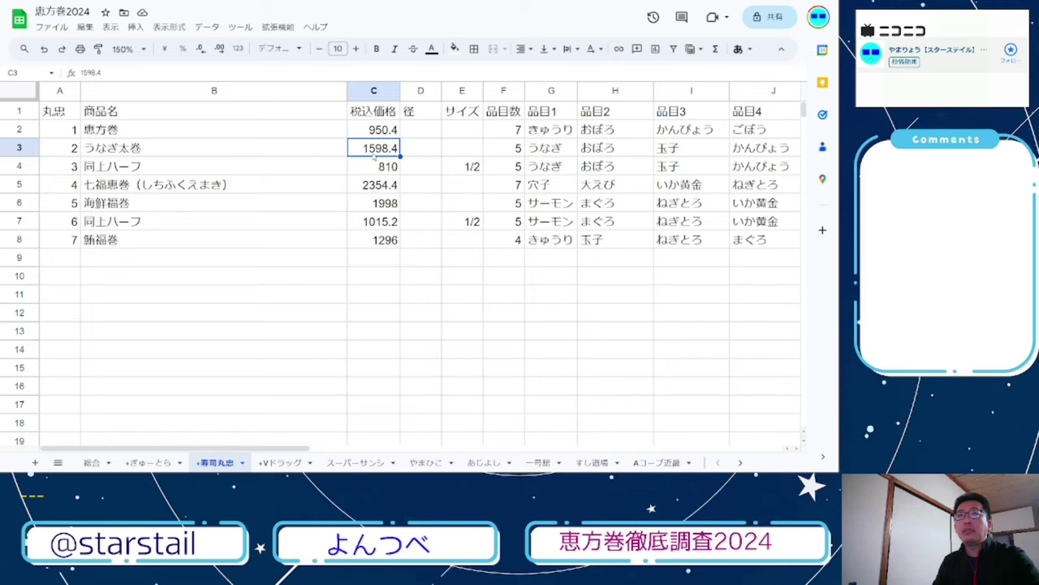
key("ctrl+Tab")
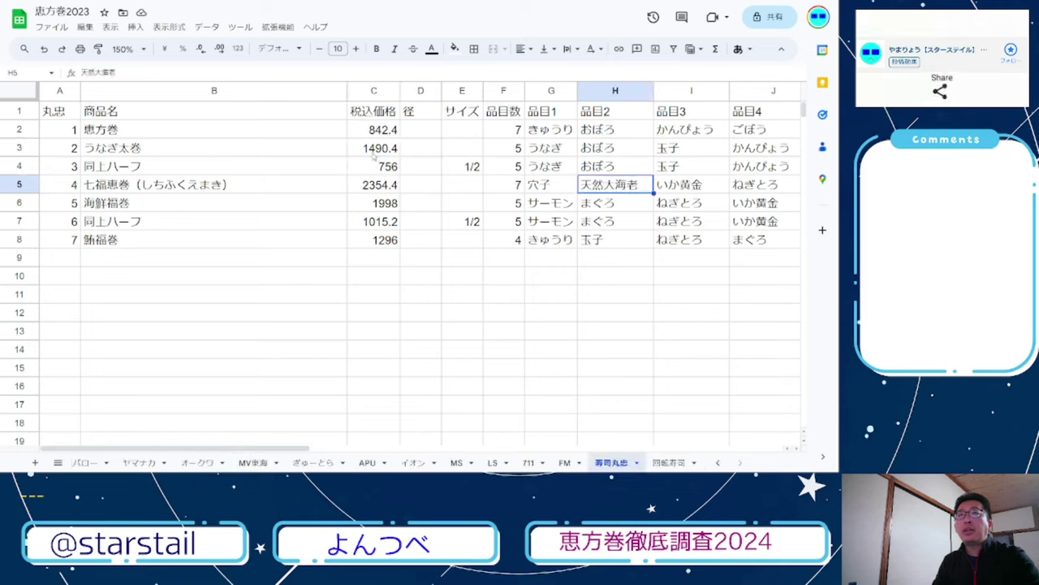
key("ctrl+shift+Tab")
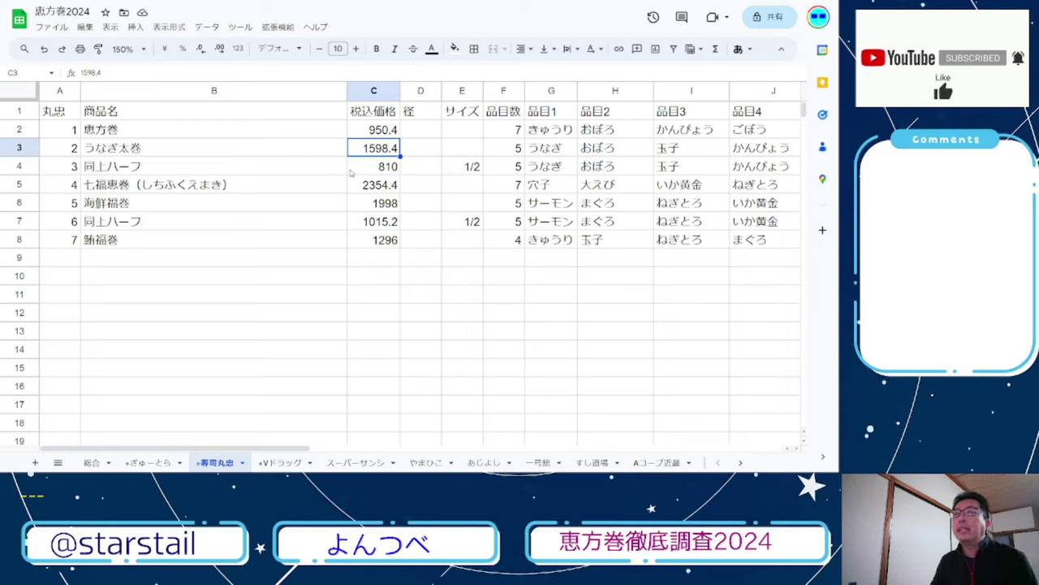
left_click(384, 173)
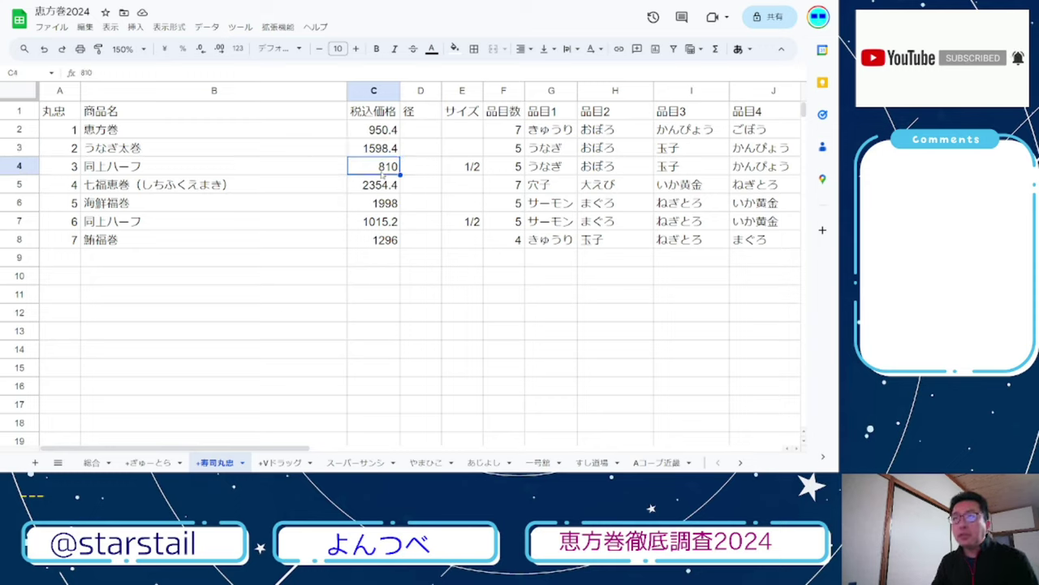
left_click(381, 152)
left_click(381, 132)
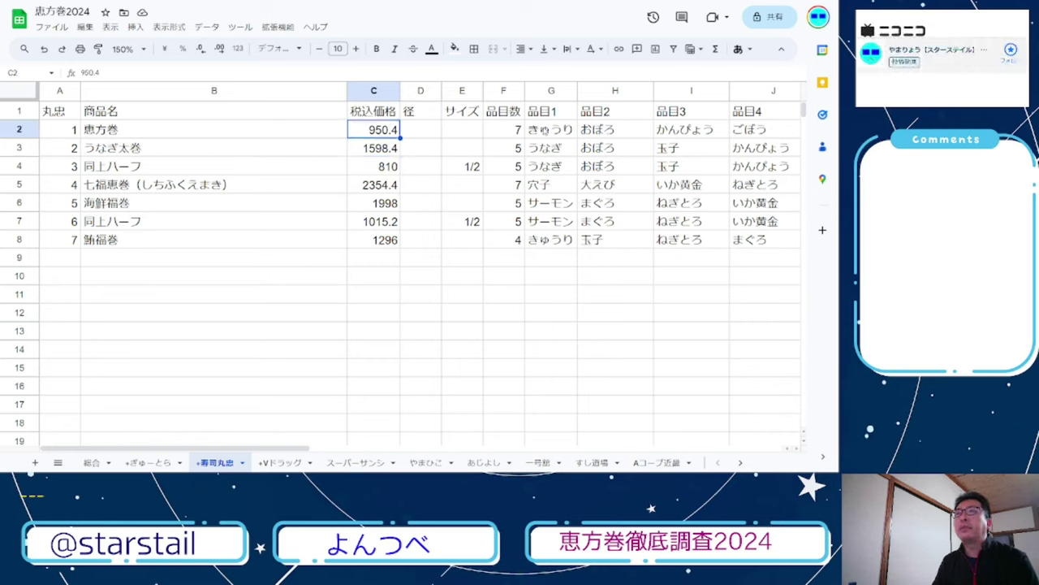
Step: Examine the ingredients of 恵方巻 and the うなぎ太巻 rolls in the 2024 寿司丸忠 sheet
left_click(552, 132)
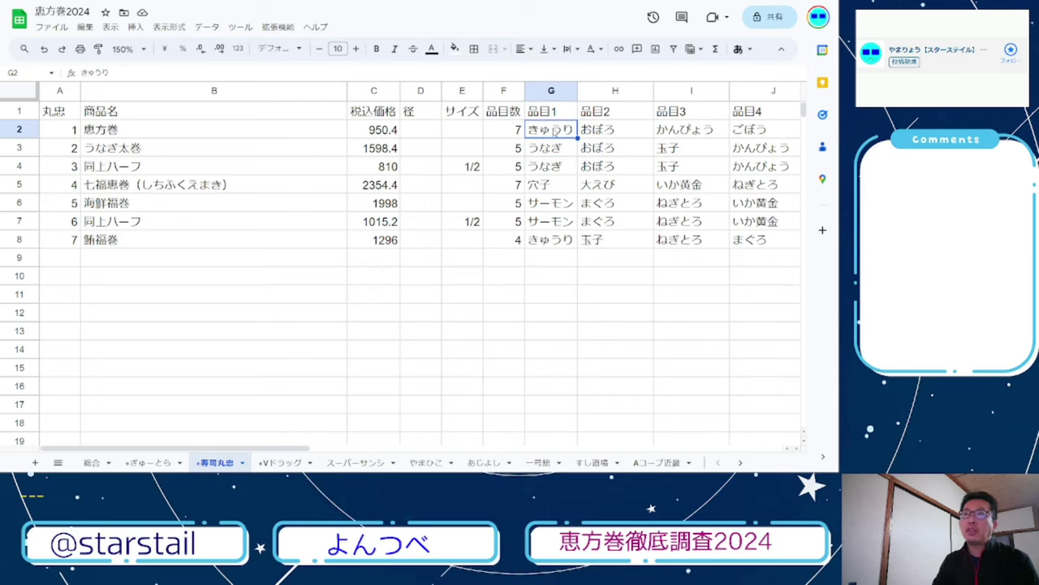
key("Right")
key("Right")
key("Right")
key("Right")
key("Right")
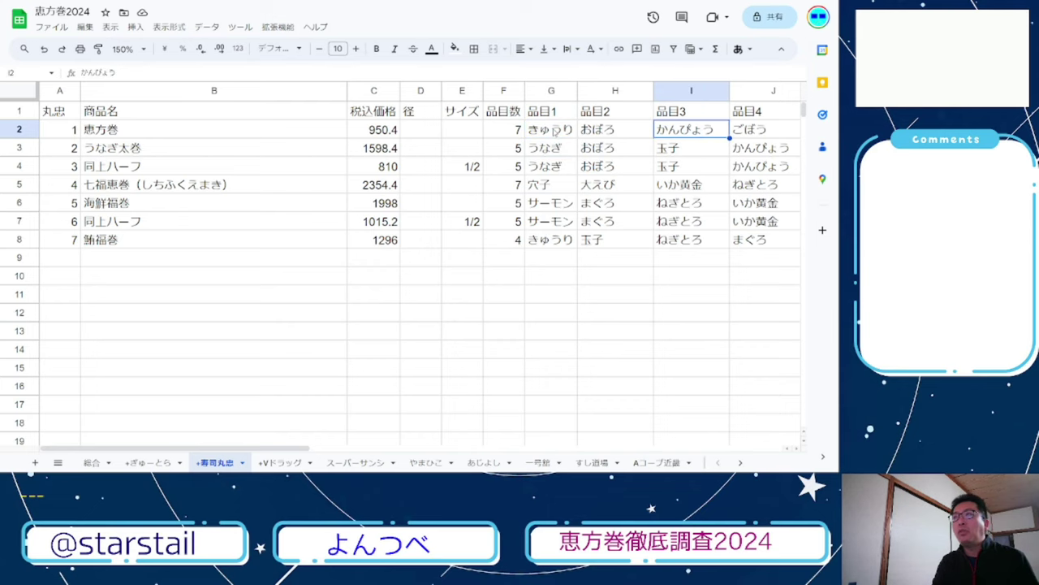
key("Down")
key("Down")
key("Down")
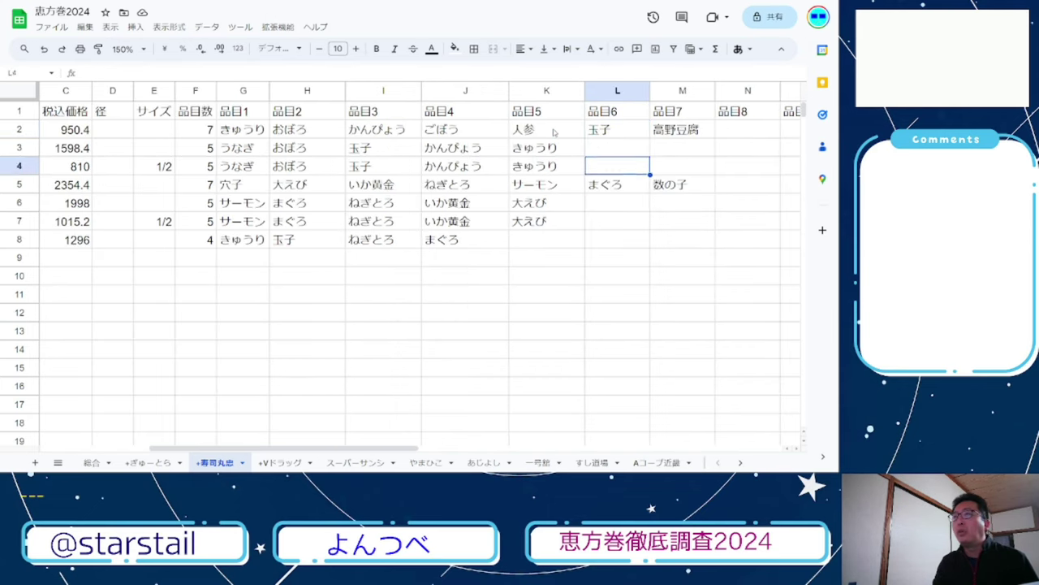
Step: Compare the second ingredient (品目2) of 七福恵巻 between the 2024 and 2023 spreadsheets
key("Left")
key("Left")
key("Left")
key("Left")
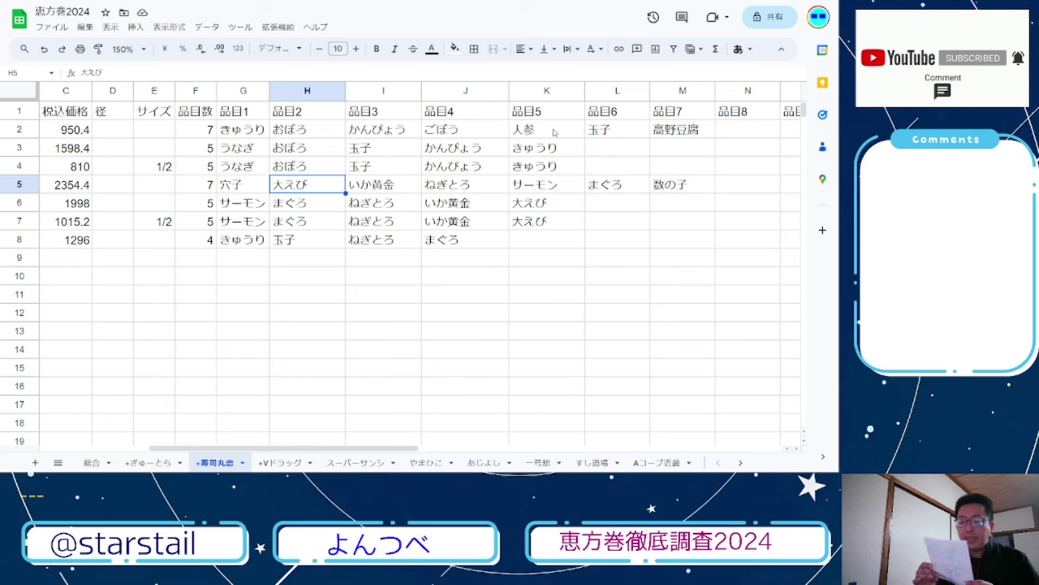
key("ctrl+Tab")
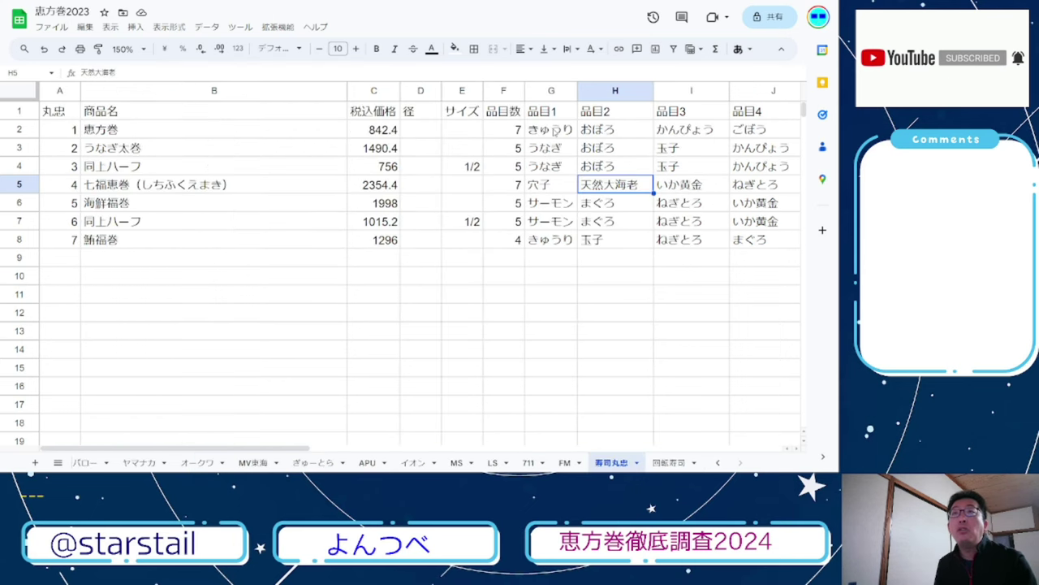
key("ctrl+Tab")
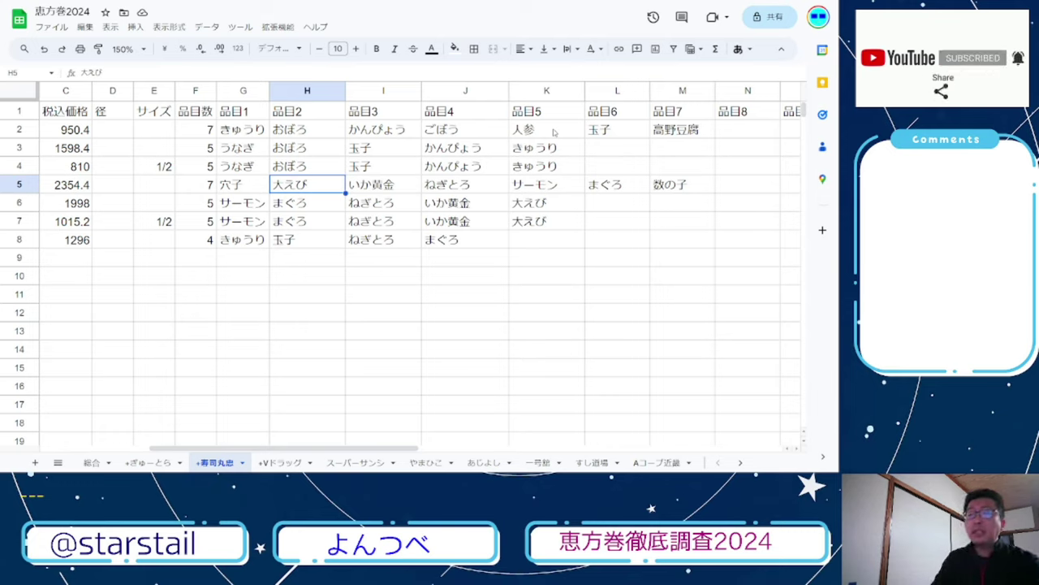
Step: Check the names and tax-included prices of 七福恵巻 and 海鮮福巻 in the 2024 寿司丸忠 sheet
key("Left")
key("Left")
key("Left")
key("Left")
key("Left")
key("Left")
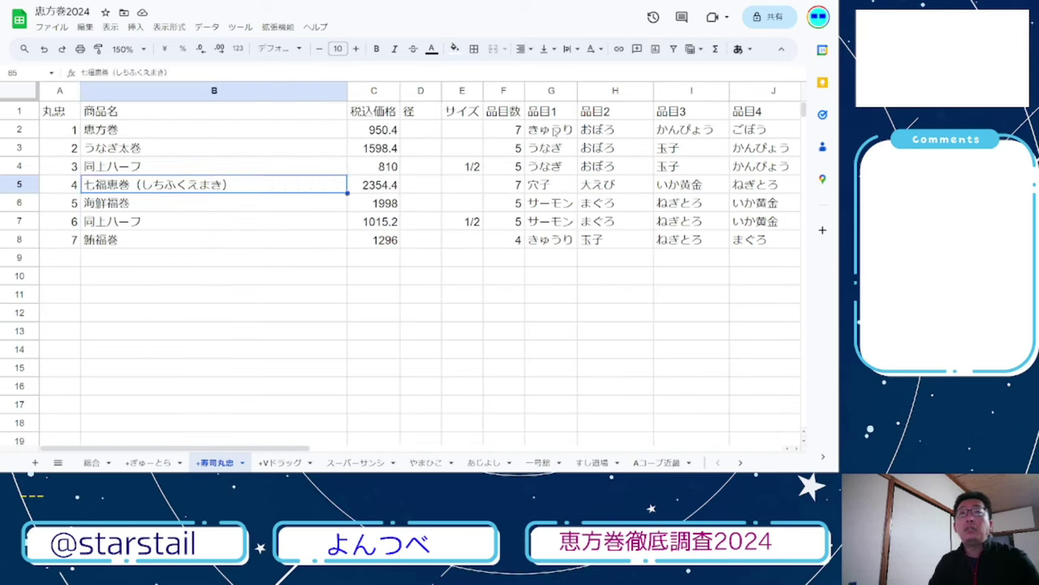
key("Right")
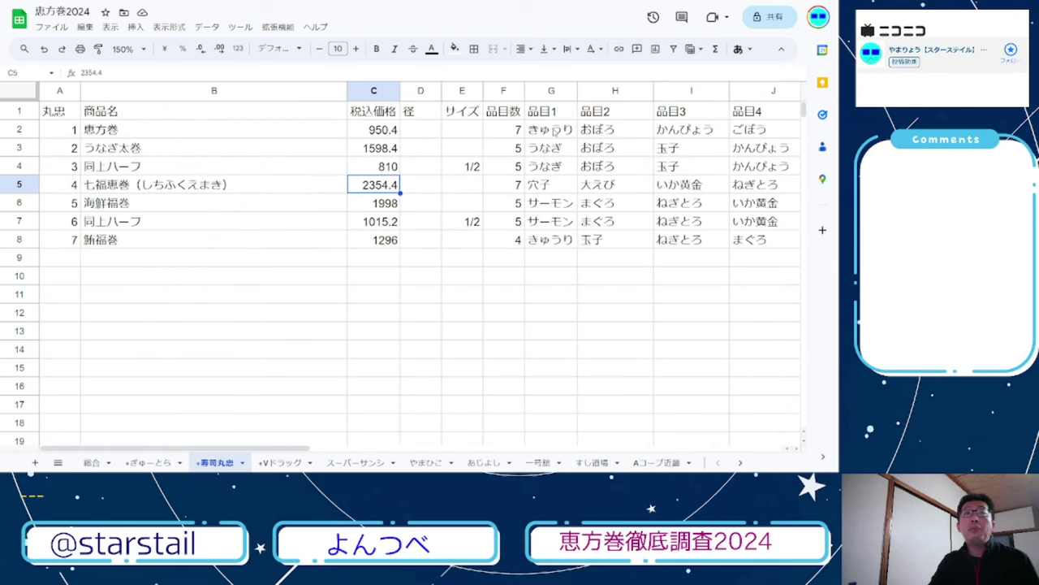
key("Down")
key("Down")
key("Up")
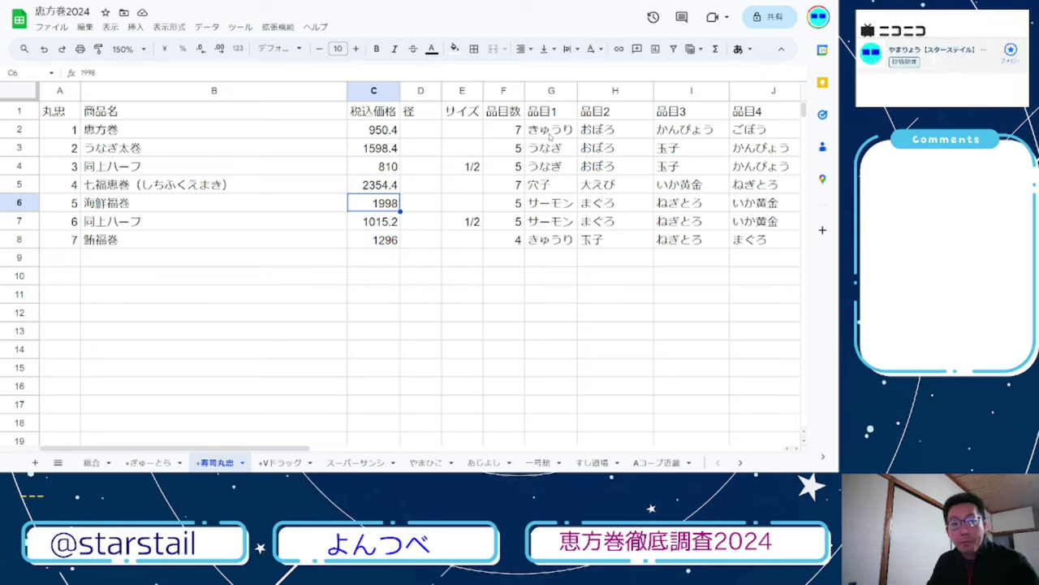
Step: Examine the highest, 恵方巻 and lowest prices for カネスエ in the 総合 summary sheet
left_click(90, 467)
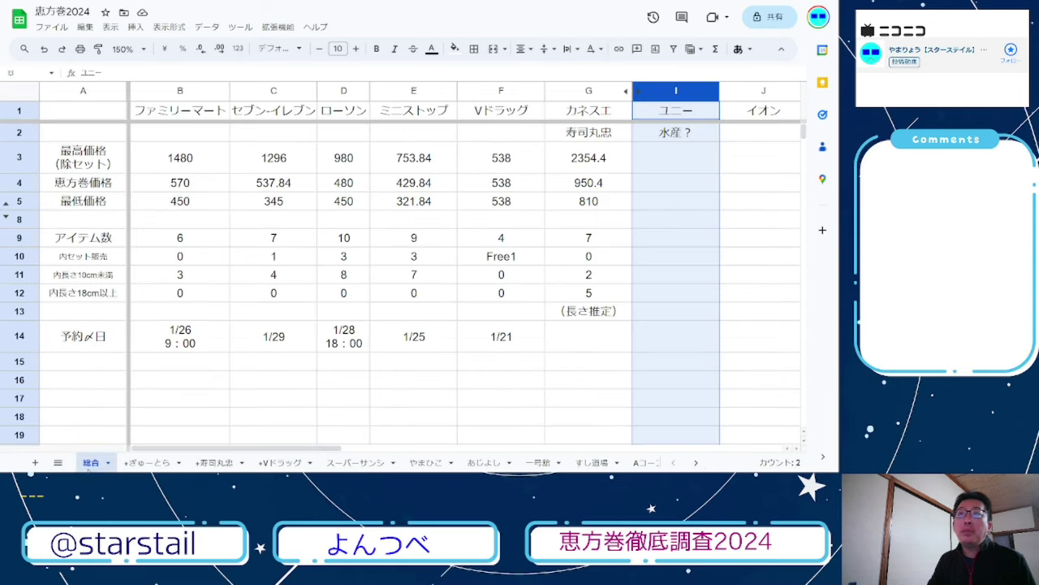
left_click(603, 163)
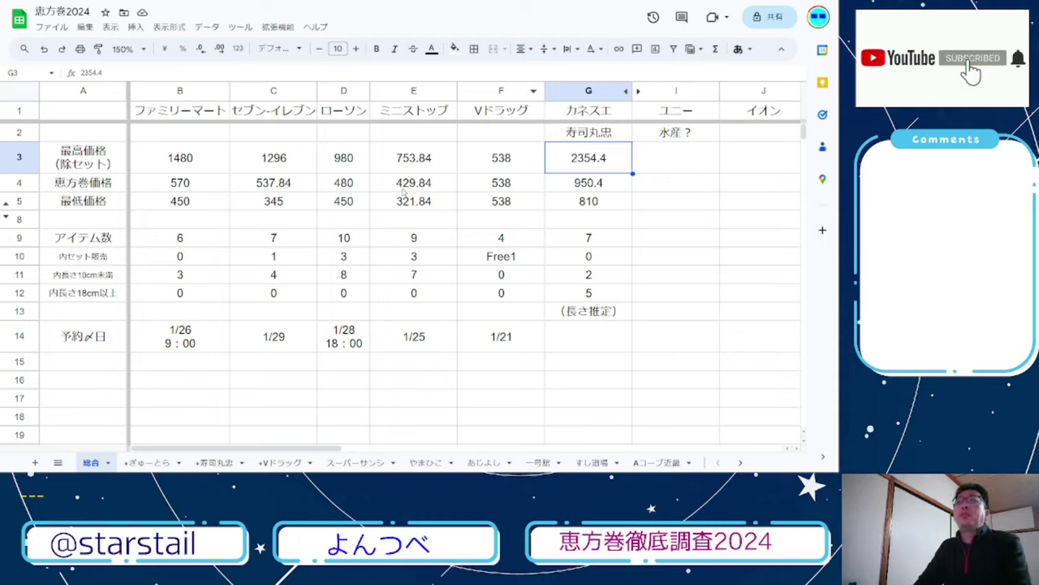
left_click(18, 155)
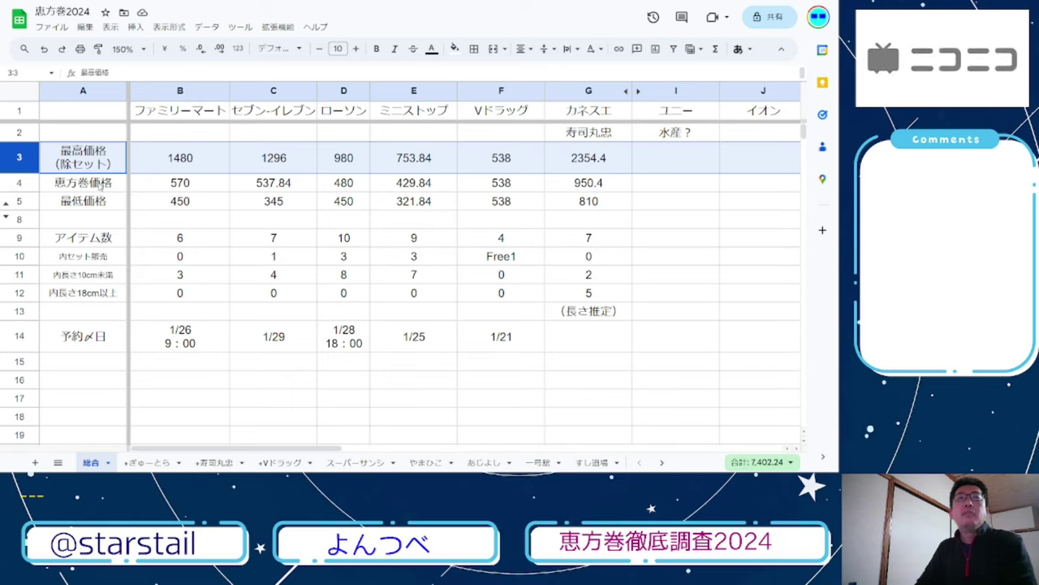
left_click_drag(102, 186, 526, 173)
left_click(568, 182)
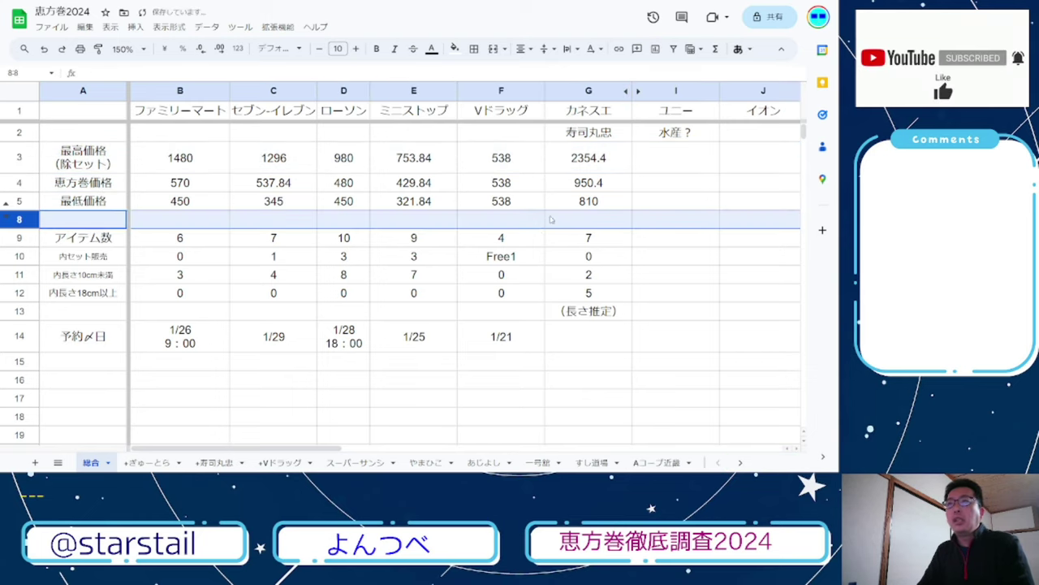
left_click(571, 173)
left_click(573, 186)
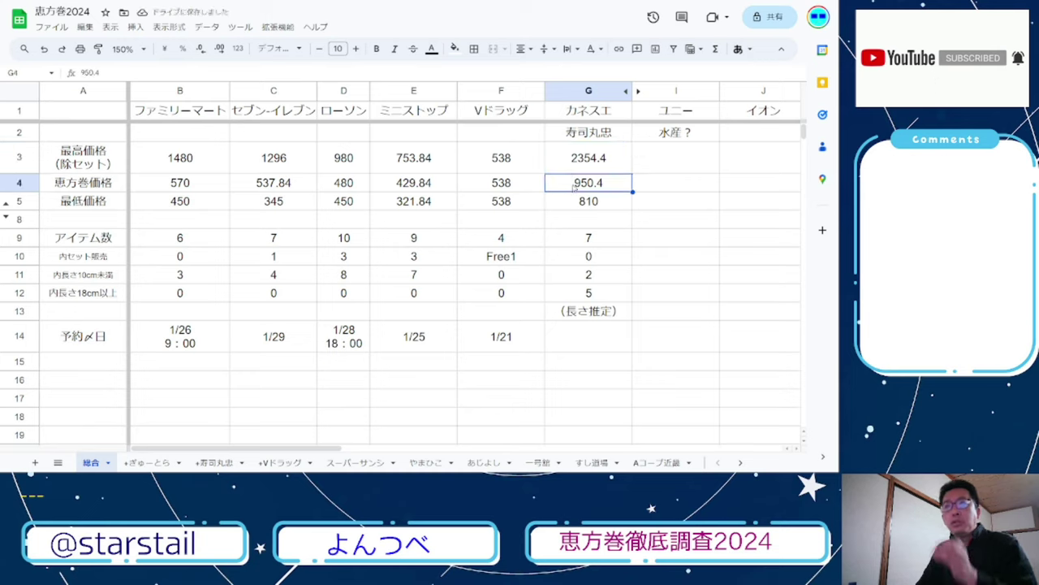
left_click(572, 202)
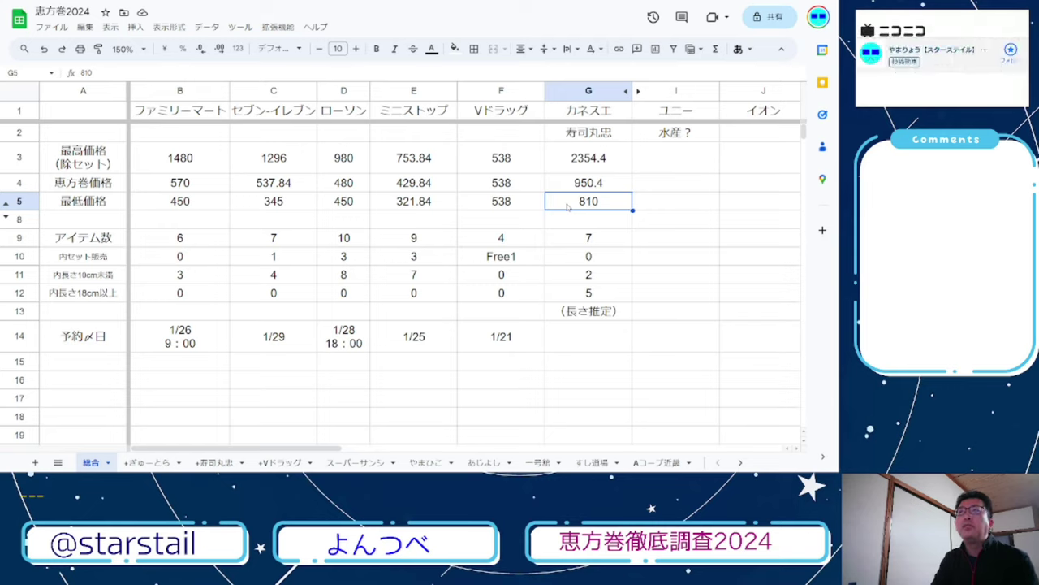
Step: Examine カネスエ's item, set and roll-length counts in the 総合 sheet and return to the 恵方巻2023 spreadsheet
key("Down")
key("Down")
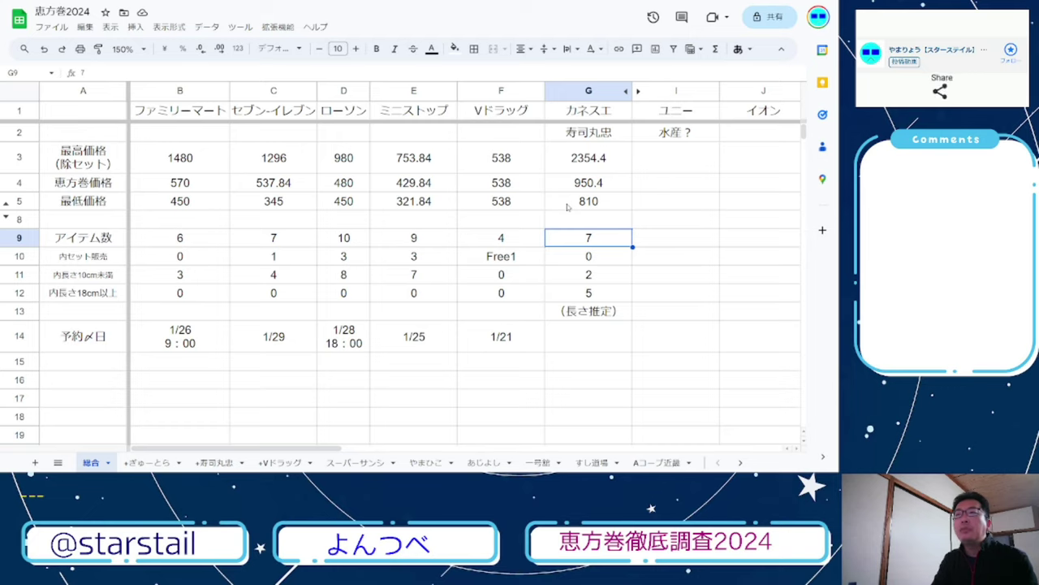
key("Down")
key("Down")
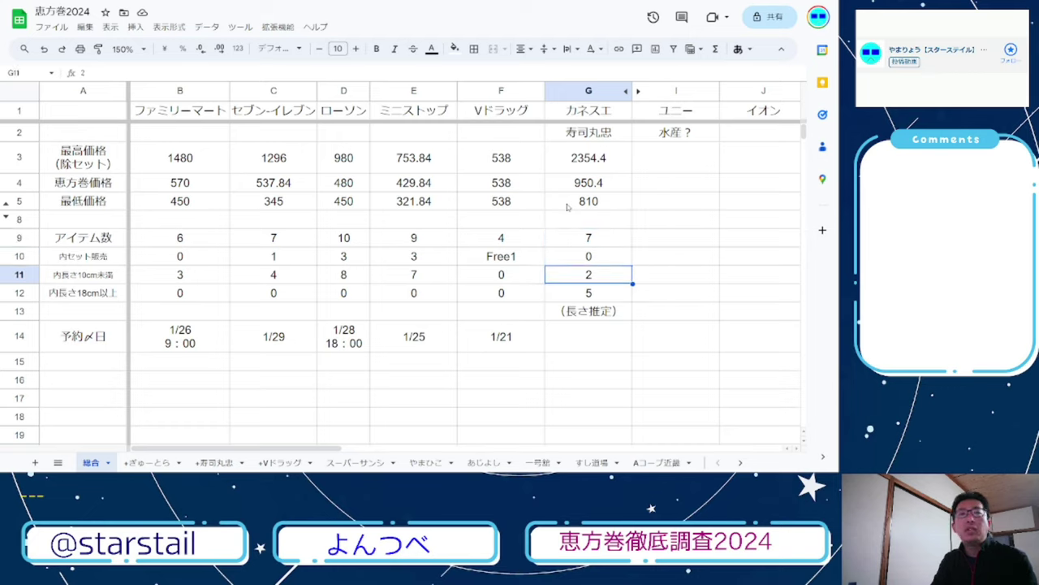
key("Down")
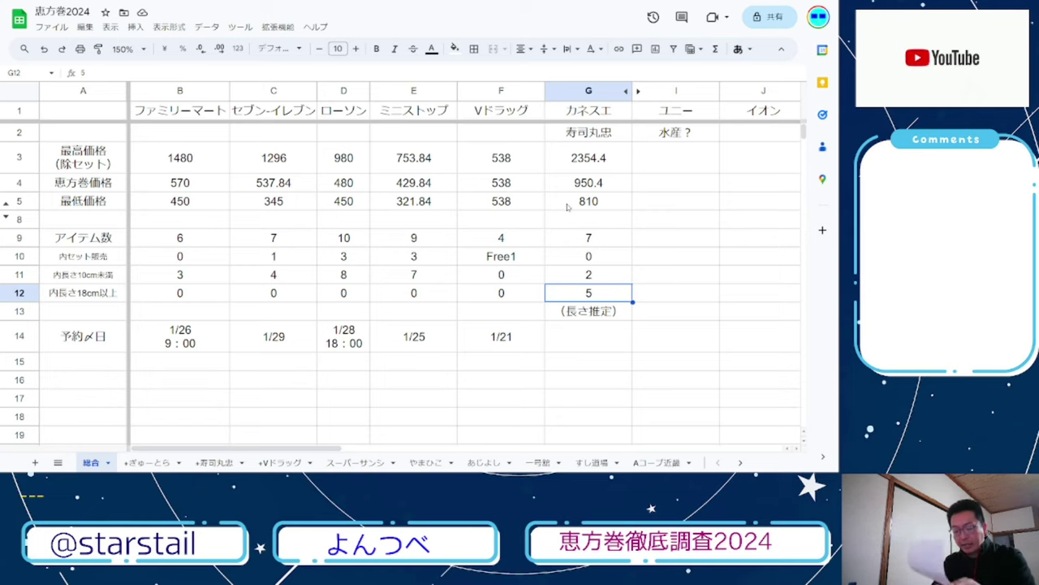
key("Down")
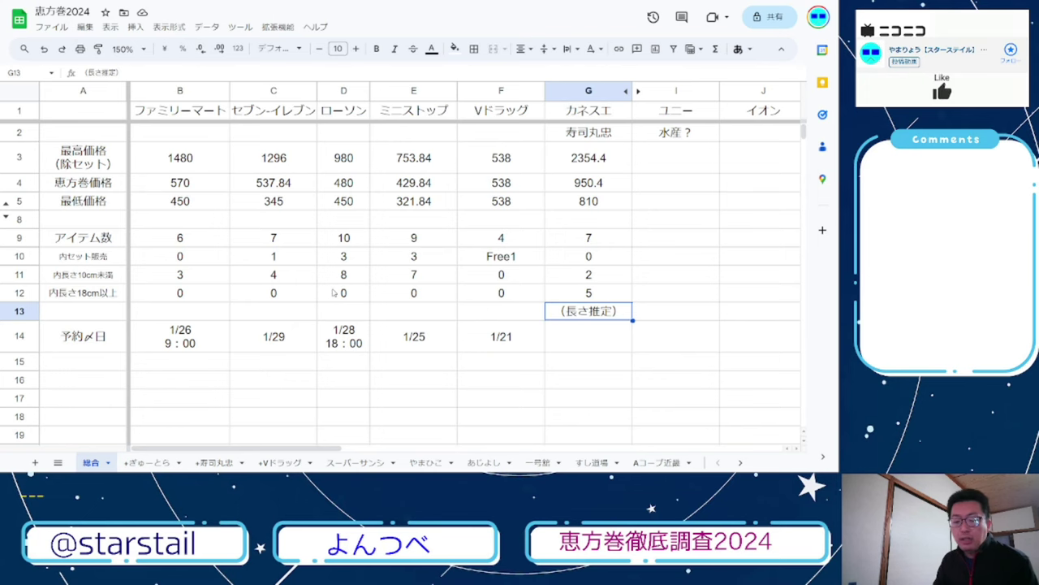
key("alt+Tab")
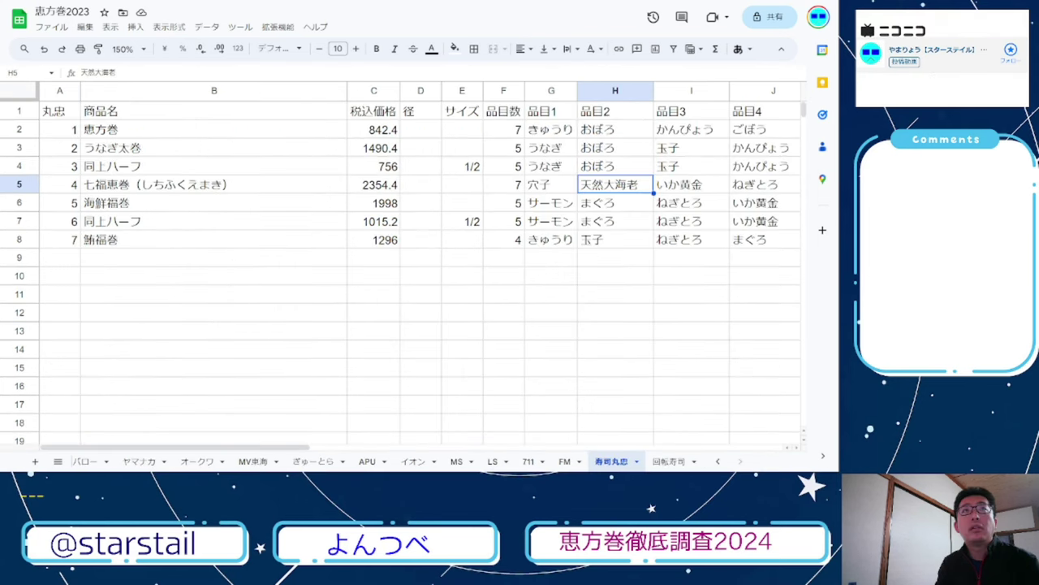